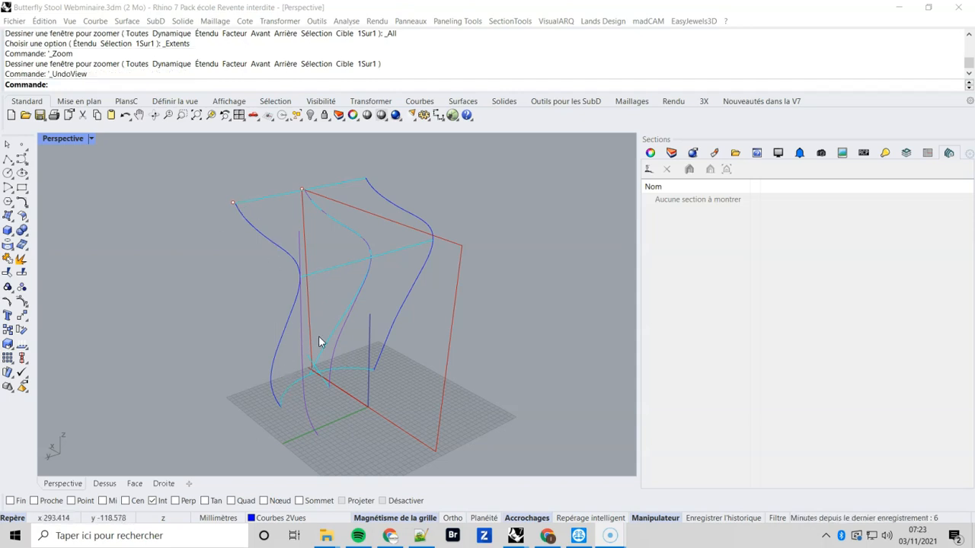
Check the geometric continuity between the blue side curve and the cyan base curve at their shared lower corner
{"action": "left_click", "coordinate": [183, 119]}
{"action": "left_click_drag", "start_coordinate": [364, 363], "coordinate": [405, 407]}
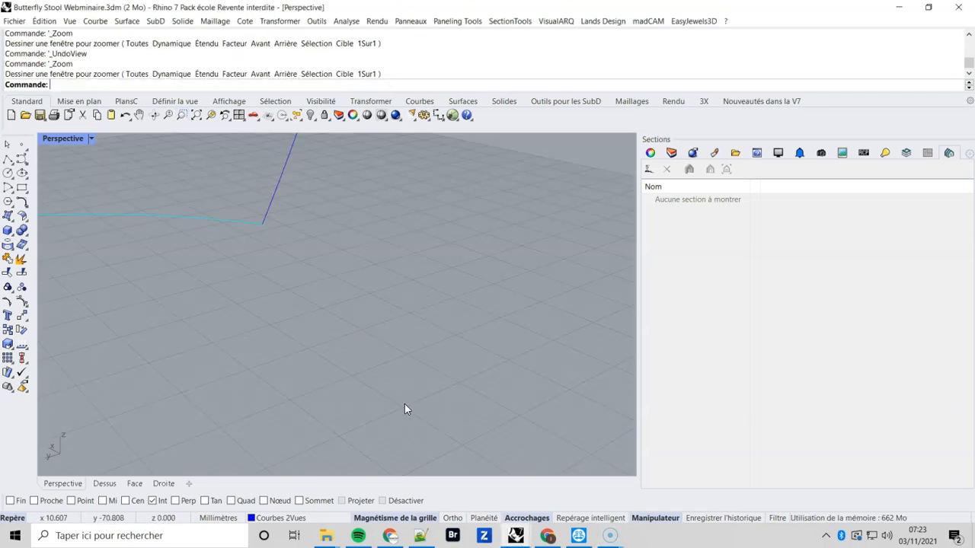
{"action": "right_click_drag", "start_coordinate": [321, 248], "coordinate": [498, 351], "text": "shift"}
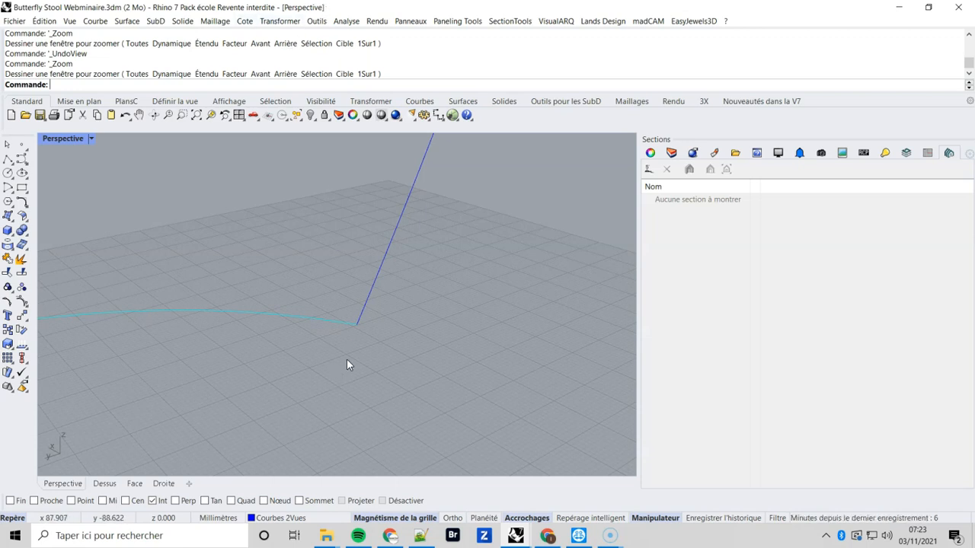
{"action": "left_click", "coordinate": [343, 22]}
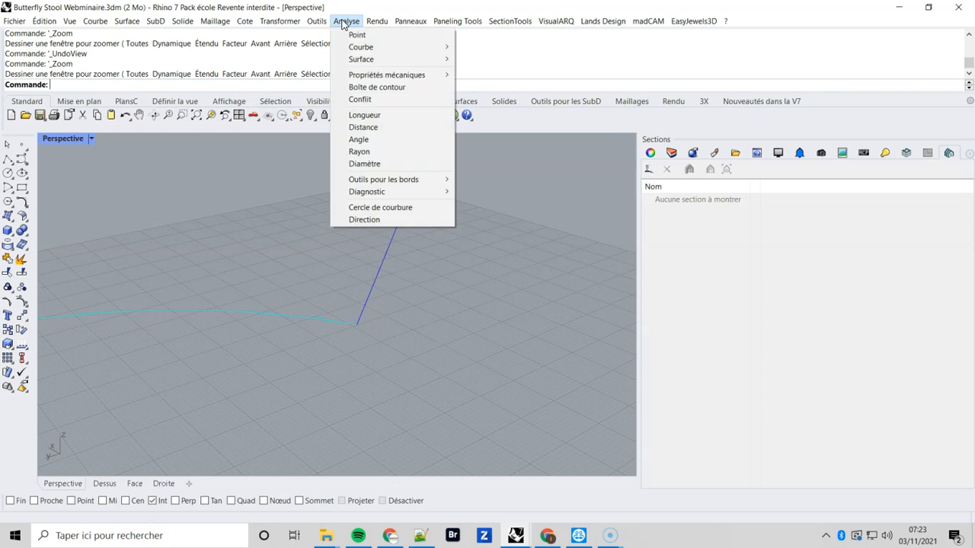
{"action": "mouse_move", "coordinate": [360, 47]}
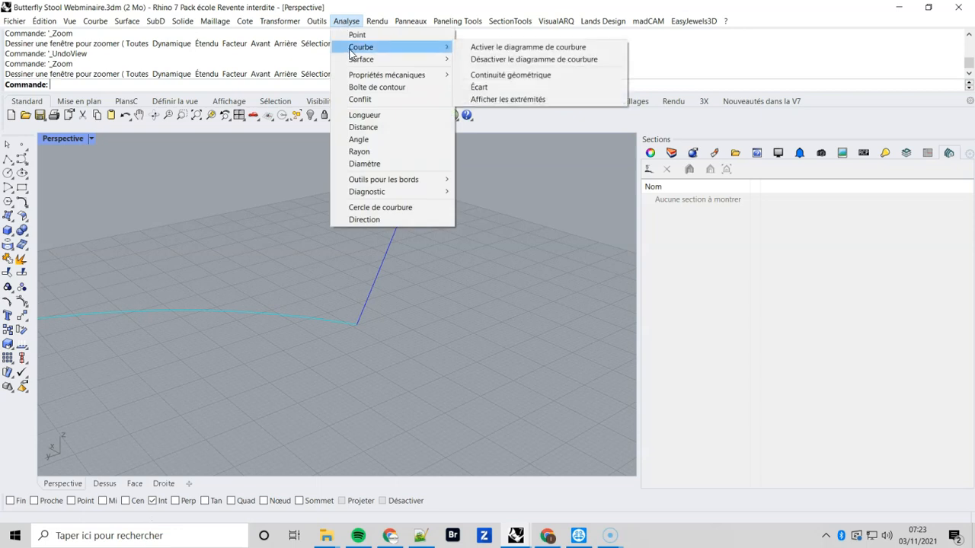
{"action": "left_click", "coordinate": [510, 75]}
{"action": "left_click", "coordinate": [362, 311]}
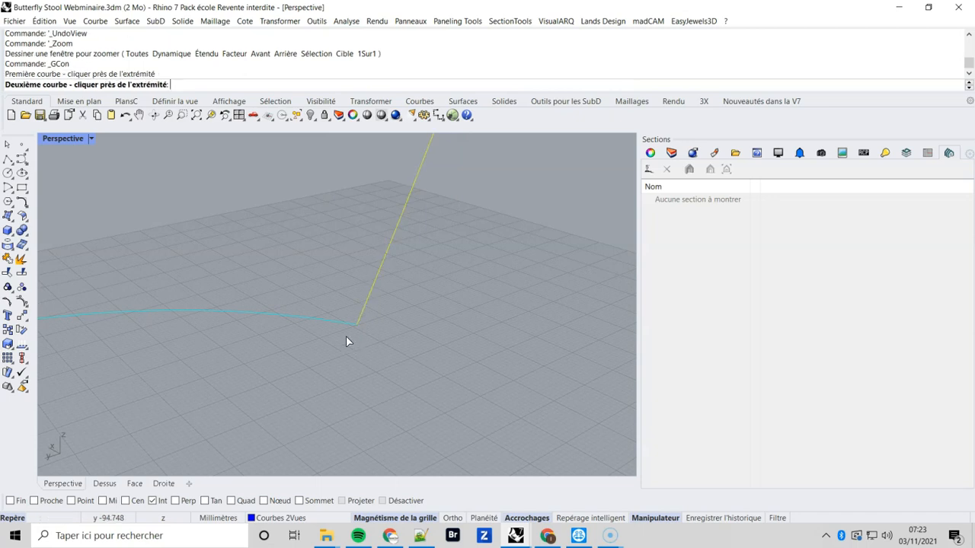
{"action": "left_click", "coordinate": [348, 327]}
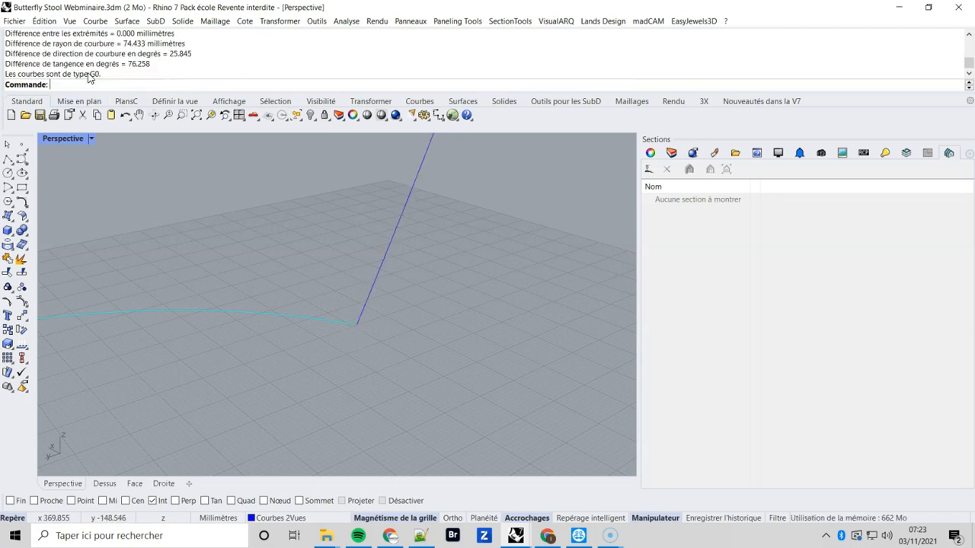
{"action": "left_click_drag", "start_coordinate": [89, 75], "coordinate": [101, 74]}
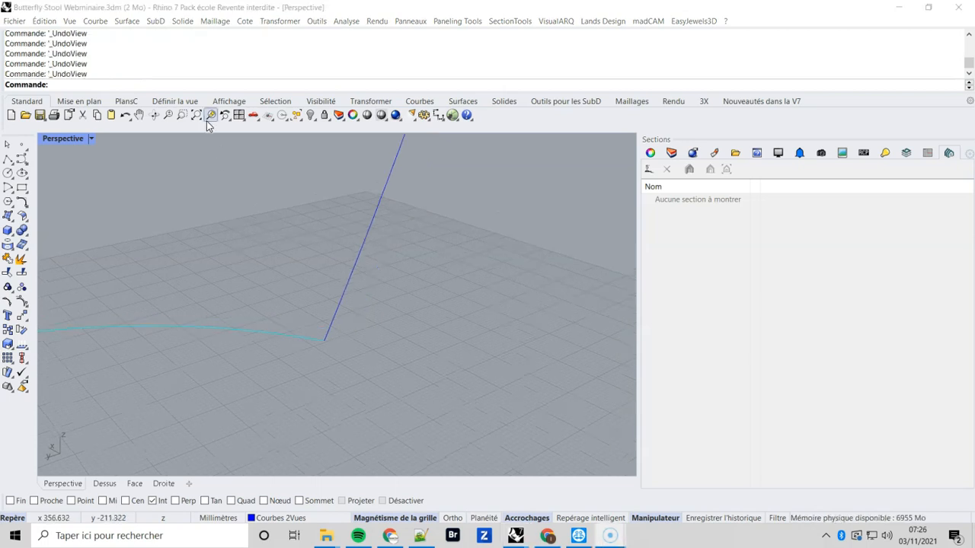
Check the geometric continuity between the cyan cross curve's end and the blue side curve at its mid-height bulge
{"action": "left_click", "coordinate": [197, 117]}
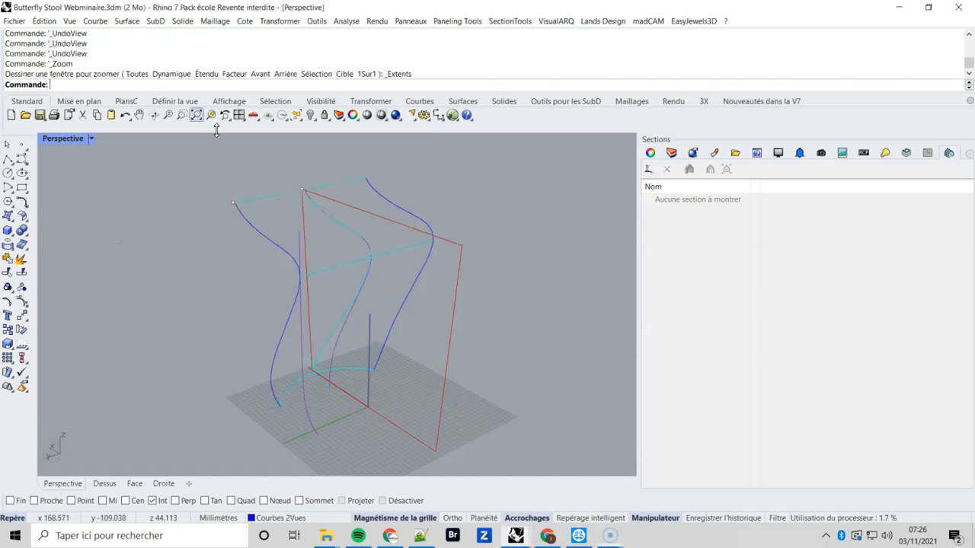
{"action": "right_click_drag", "start_coordinate": [415, 235], "coordinate": [307, 277], "text": "shift"}
{"action": "scroll", "coordinate": [233, 292], "scroll_direction": "up", "scroll_amount": 6}
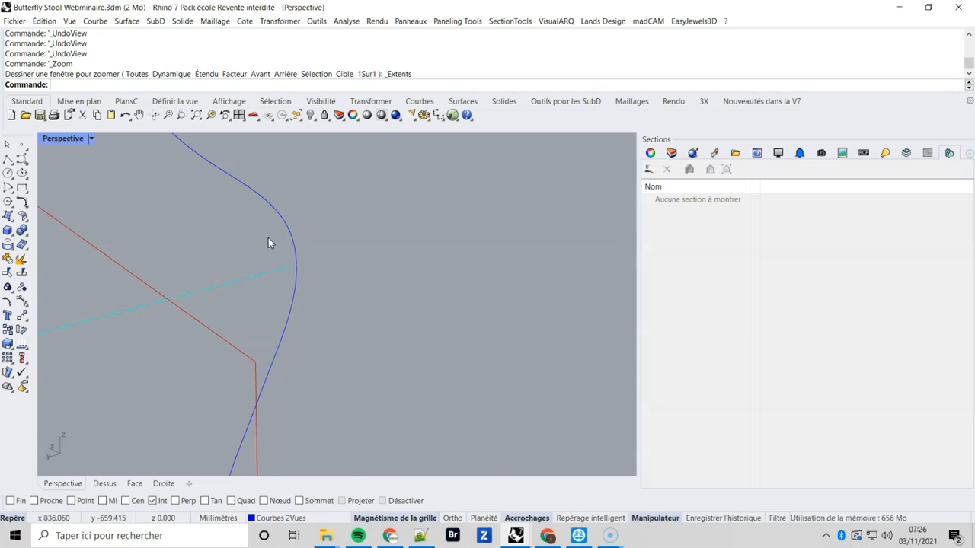
{"action": "left_click", "coordinate": [346, 21]}
{"action": "mouse_move", "coordinate": [353, 53]}
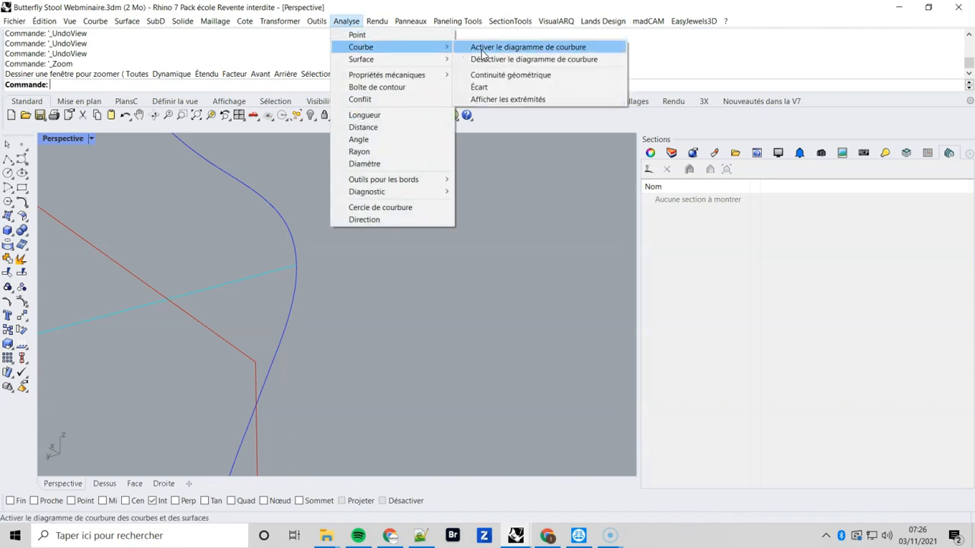
{"action": "left_click", "coordinate": [516, 79]}
{"action": "left_click", "coordinate": [273, 271]}
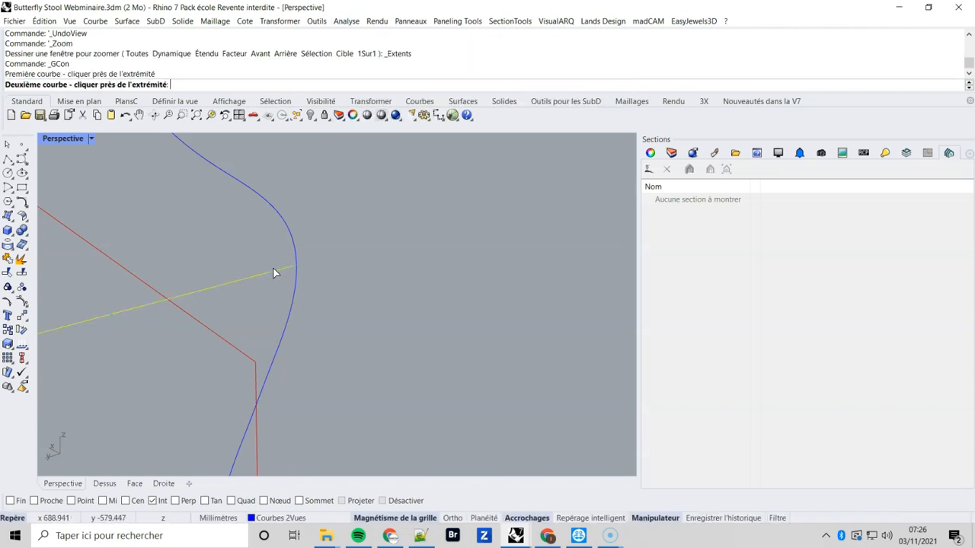
{"action": "left_click", "coordinate": [298, 261]}
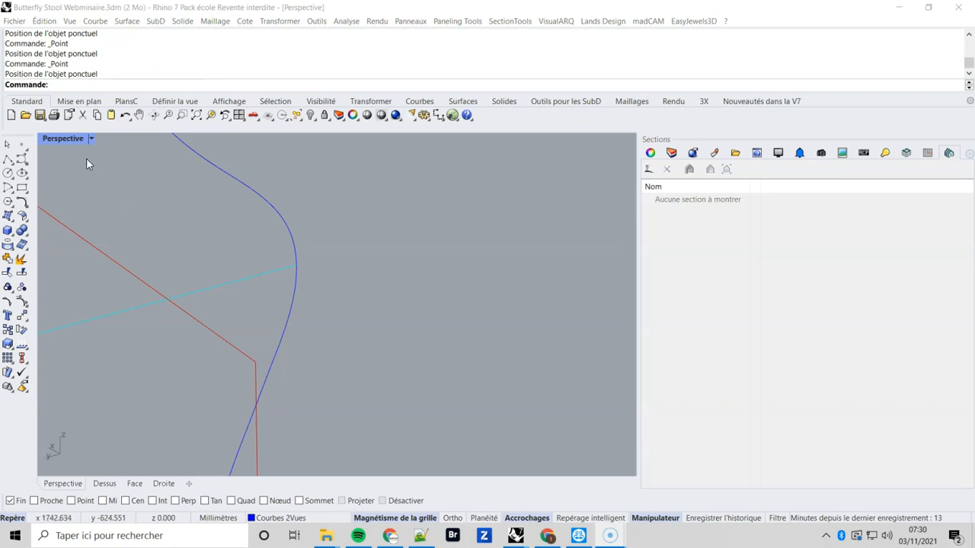
Restrict object snapping to intersections only while using the Point command
{"action": "left_click", "coordinate": [24, 149]}
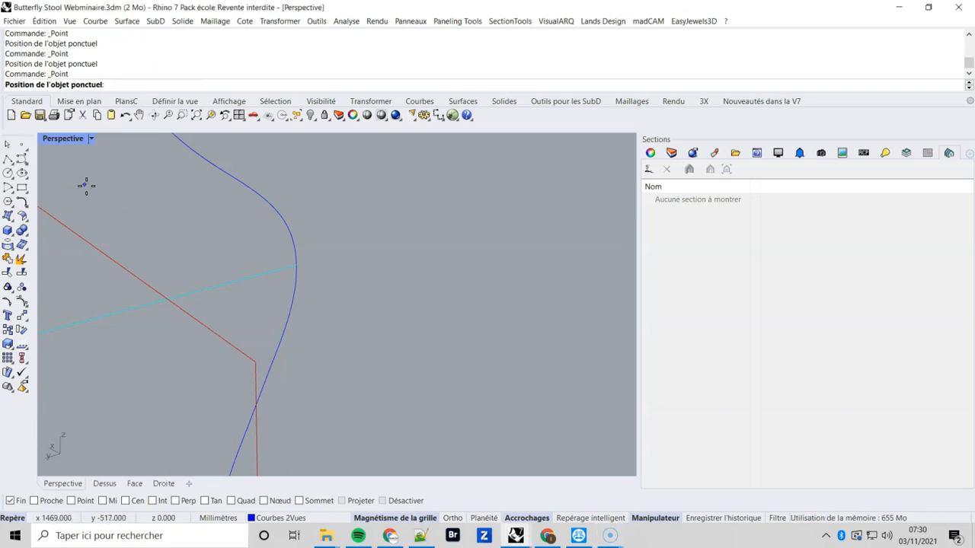
{"action": "right_click", "coordinate": [153, 502]}
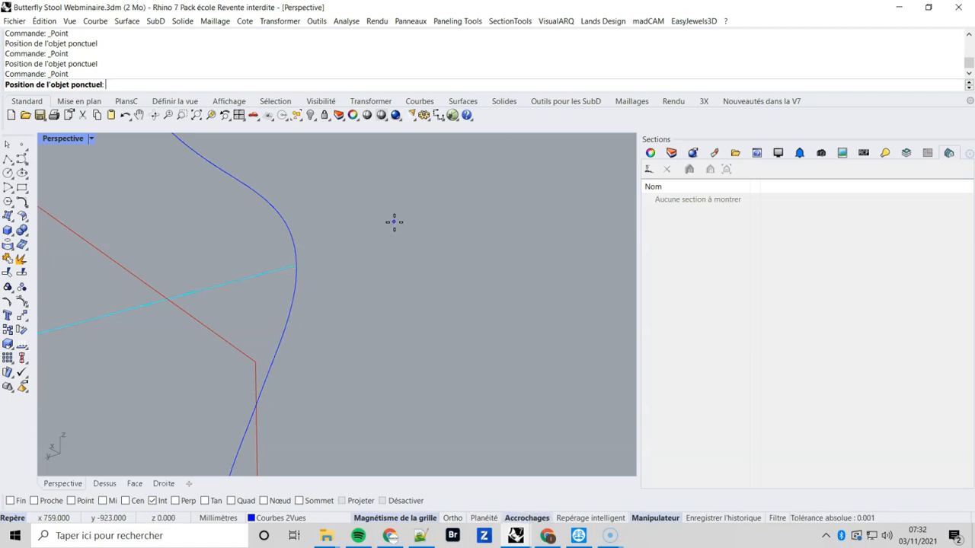
{"action": "left_click", "coordinate": [394, 221]}
{"action": "right_click_drag", "start_coordinate": [394, 222], "coordinate": [401, 264]}
{"action": "left_click", "coordinate": [312, 283]}
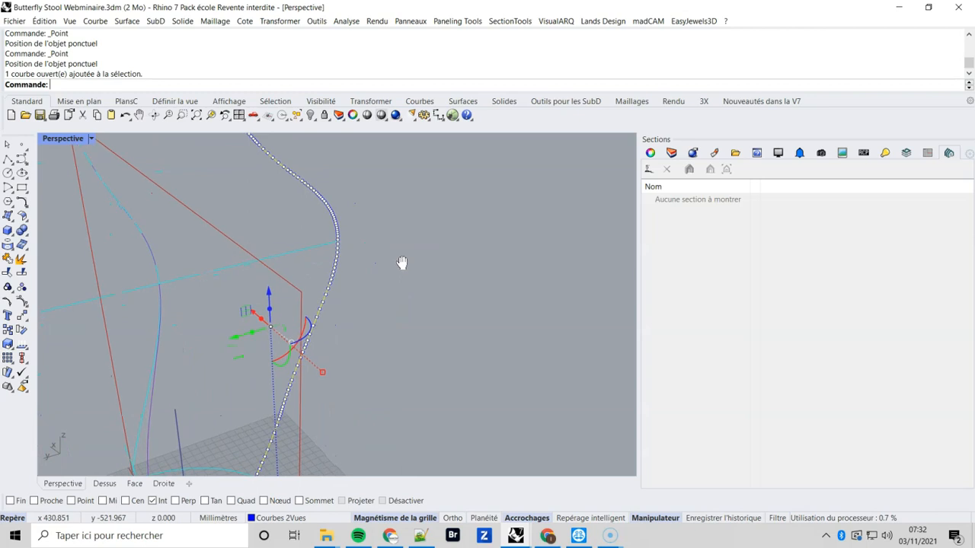
{"action": "left_click", "coordinate": [234, 337]}
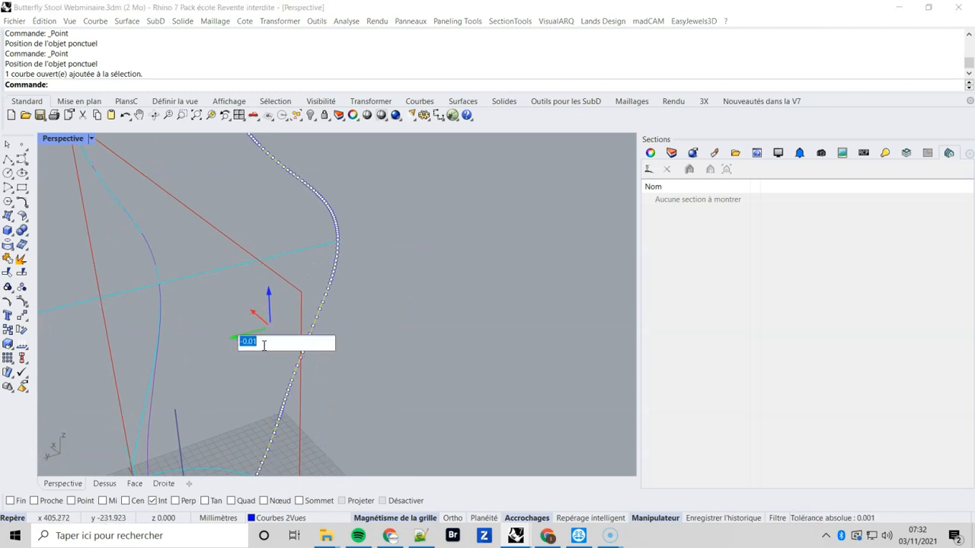
{"action": "key", "text": "Escape"}
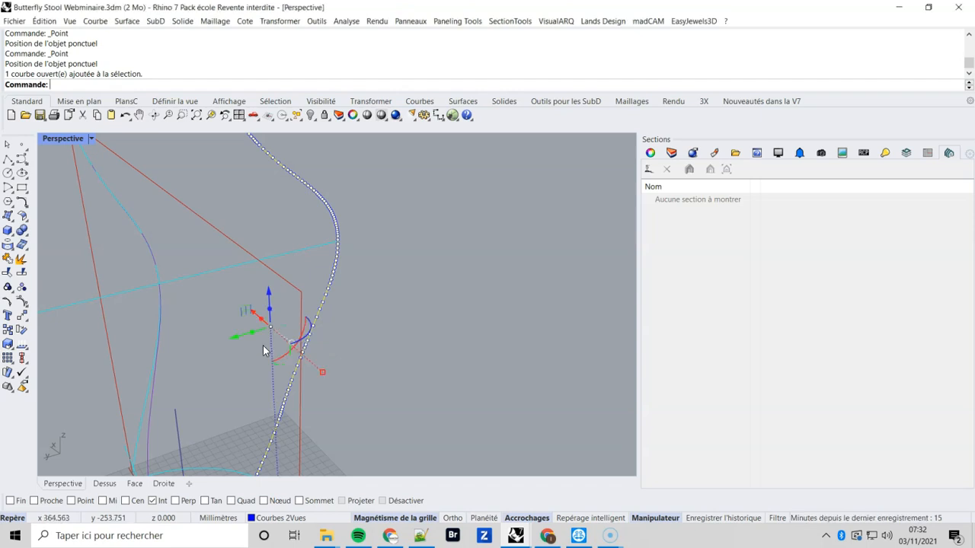
{"action": "left_click", "coordinate": [459, 254]}
Try to place a point at the intersection of the cyan cross curve and the blue side curve
{"action": "right_click_drag", "start_coordinate": [457, 257], "coordinate": [342, 261], "text": "shift"}
{"action": "scroll", "coordinate": [275, 239], "scroll_direction": "up", "scroll_amount": 4}
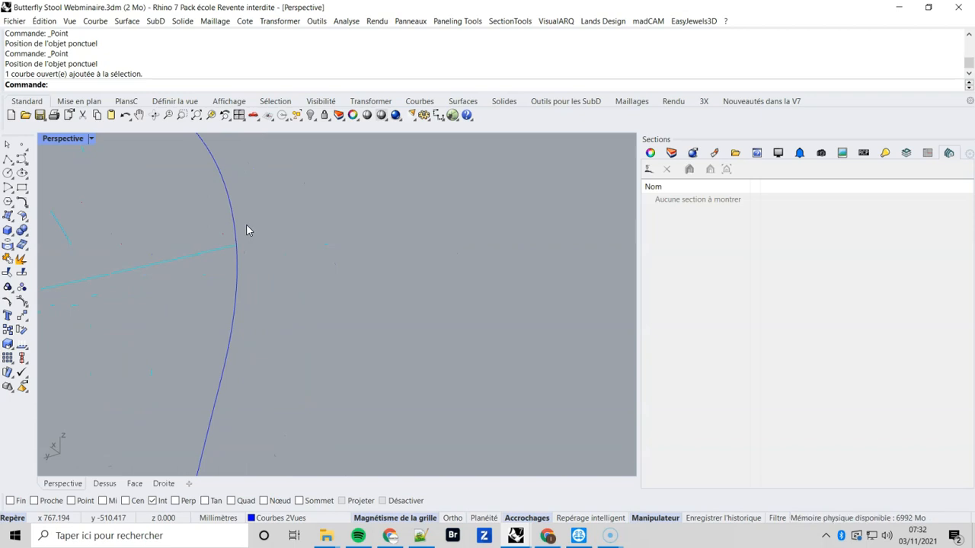
{"action": "left_click", "coordinate": [22, 147]}
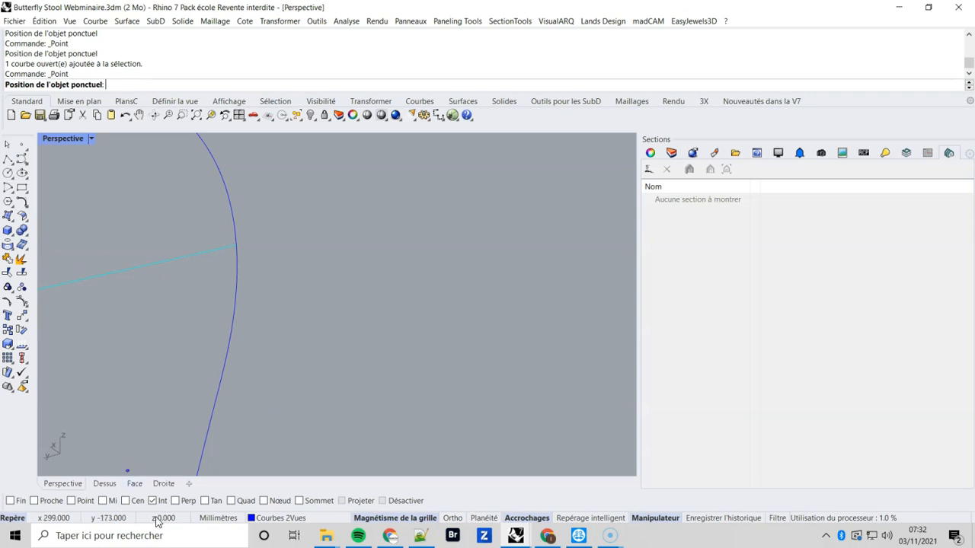
{"action": "left_click", "coordinate": [233, 245]}
{"action": "key", "text": "Return"}
{"action": "key", "text": "Escape"}
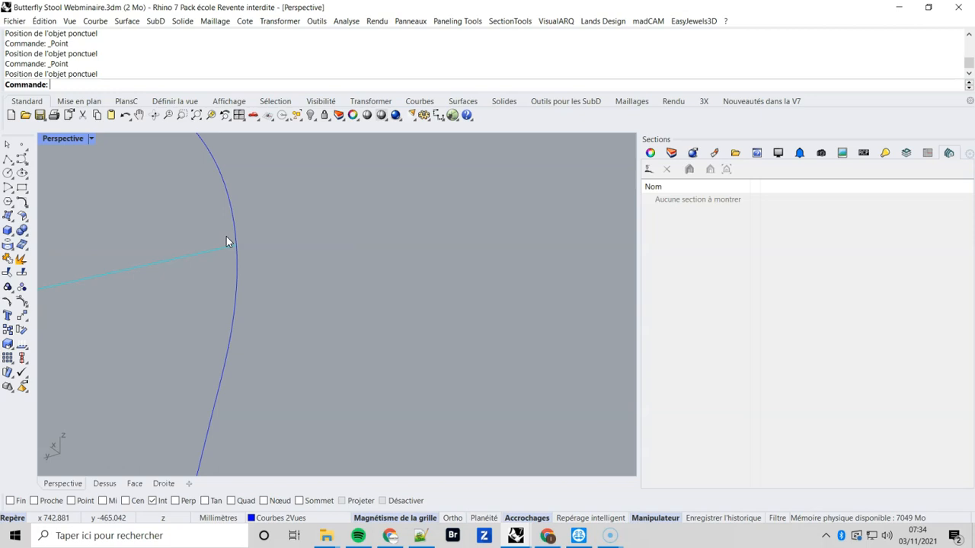
Review the model's units and its absolute and angle tolerances in the document properties
{"action": "left_click", "coordinate": [69, 116]}
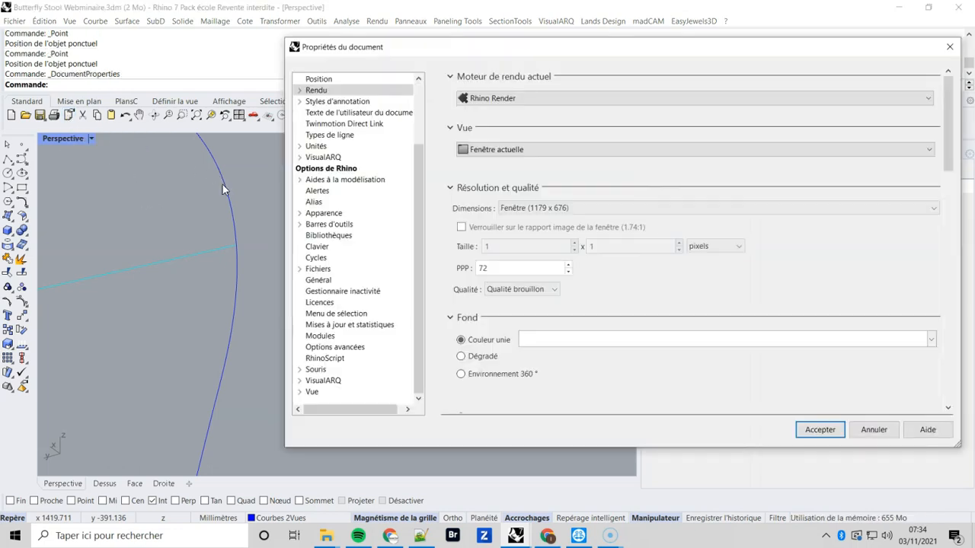
{"action": "left_click", "coordinate": [299, 146]}
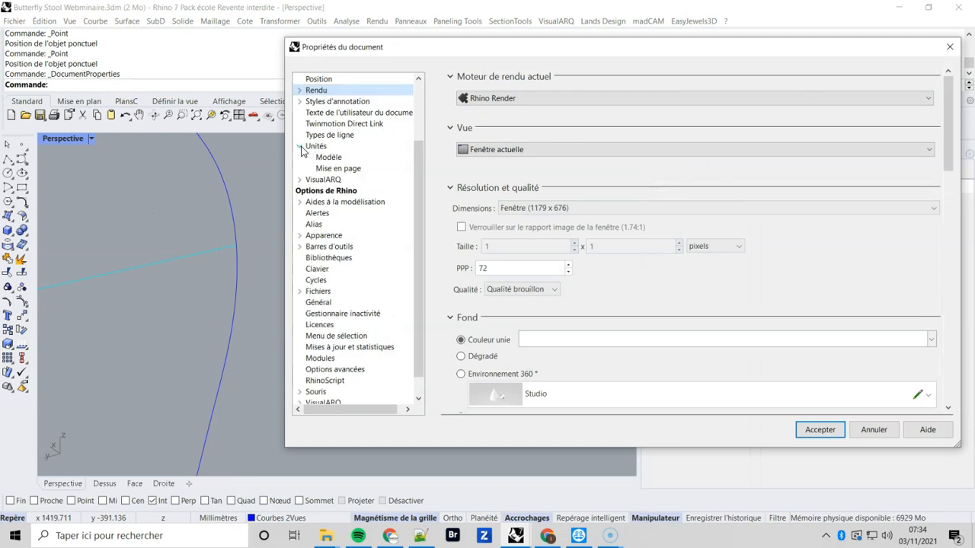
{"action": "left_click", "coordinate": [326, 157]}
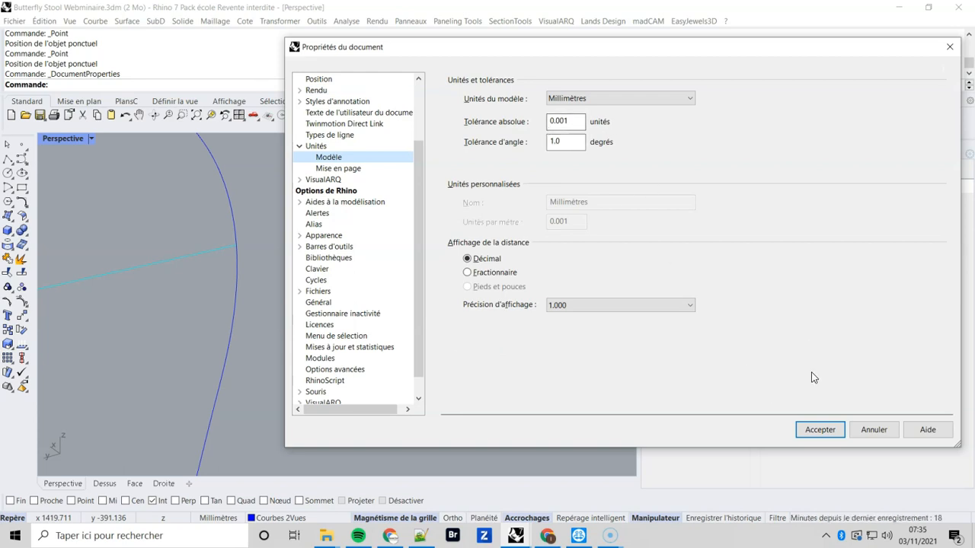
{"action": "left_click", "coordinate": [821, 430]}
Try to join the blue side curve and the cyan base curve at their shared lower corner
{"action": "right_click_drag", "start_coordinate": [560, 286], "coordinate": [282, 368]}
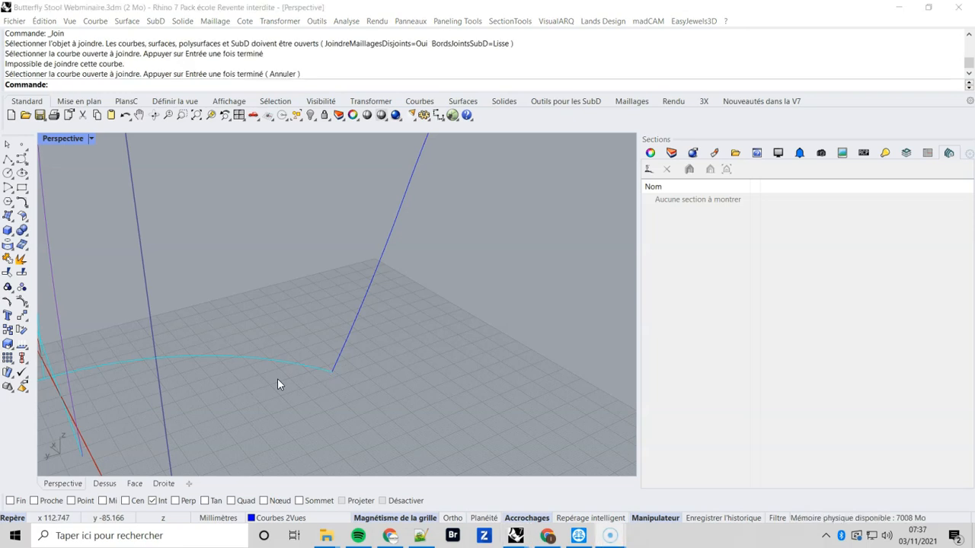
{"action": "left_click_drag", "start_coordinate": [376, 399], "coordinate": [285, 317]}
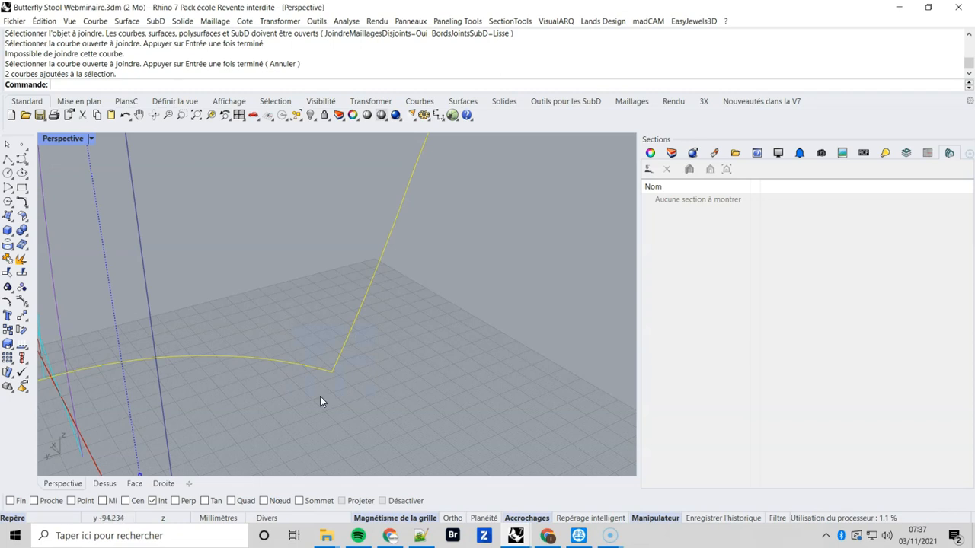
{"action": "left_click", "coordinate": [6, 260]}
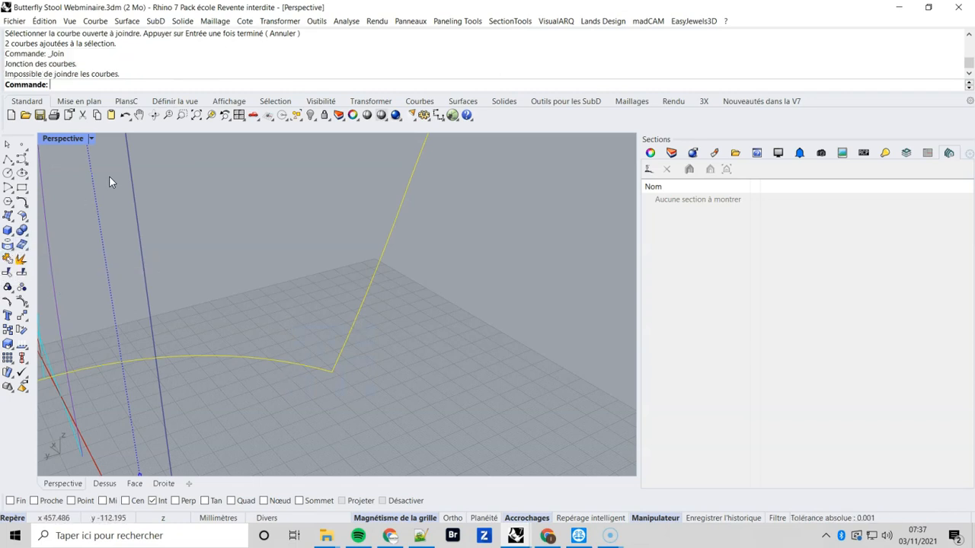